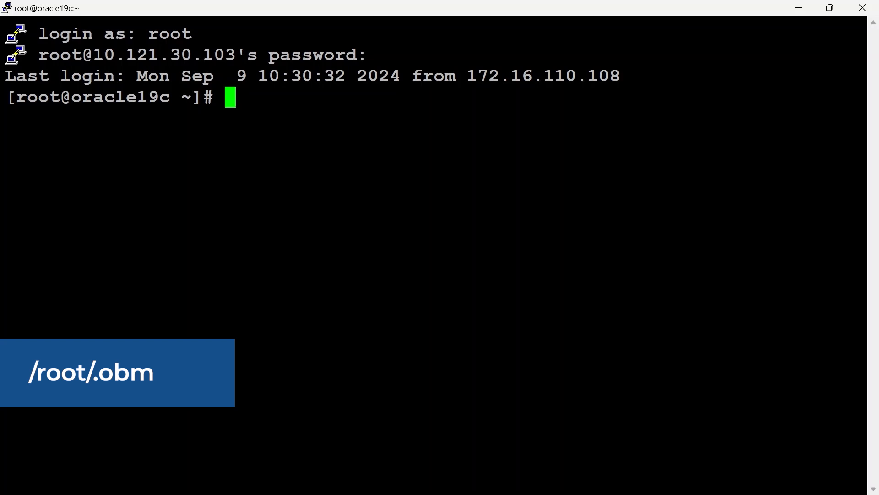
# Change to the /root/.obm directory on the oracle19c server.
pyautogui.write('cd /r')
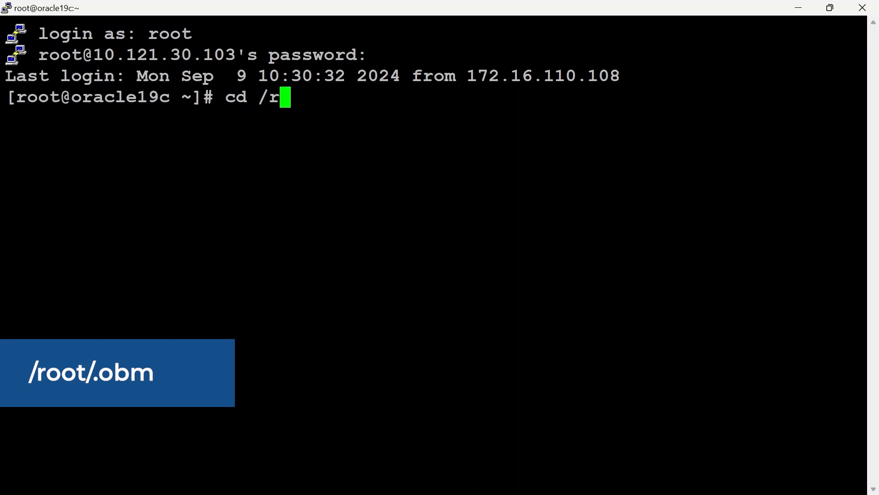
pyautogui.write('oot/')
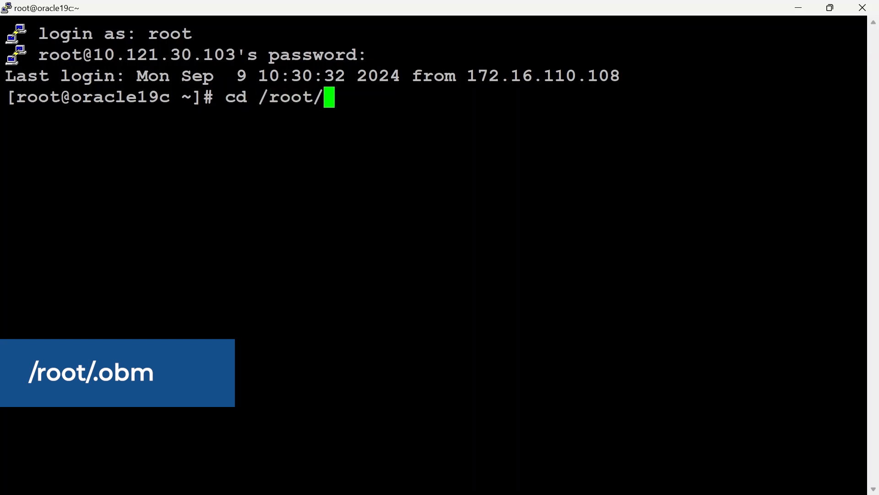
pyautogui.write('.obm')
pyautogui.press('Return')
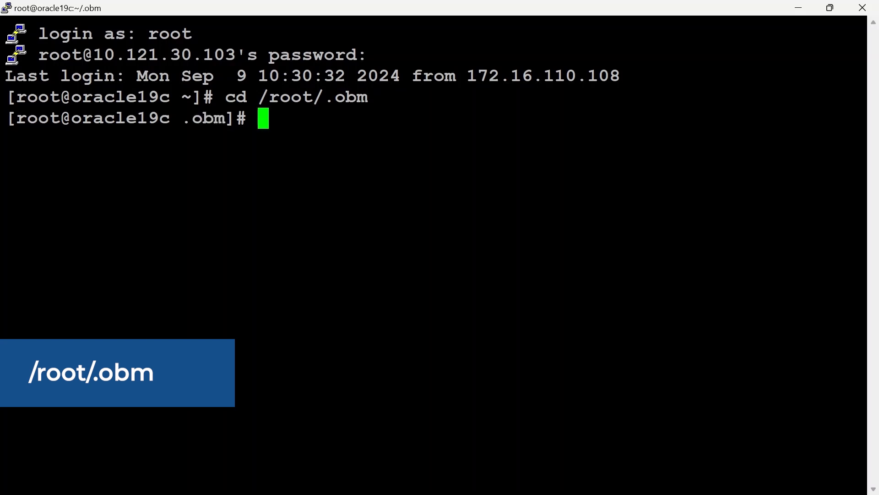
# List all contents of the .obm directory in long format and highlight the config and log folders.
pyautogui.write('ls -la')
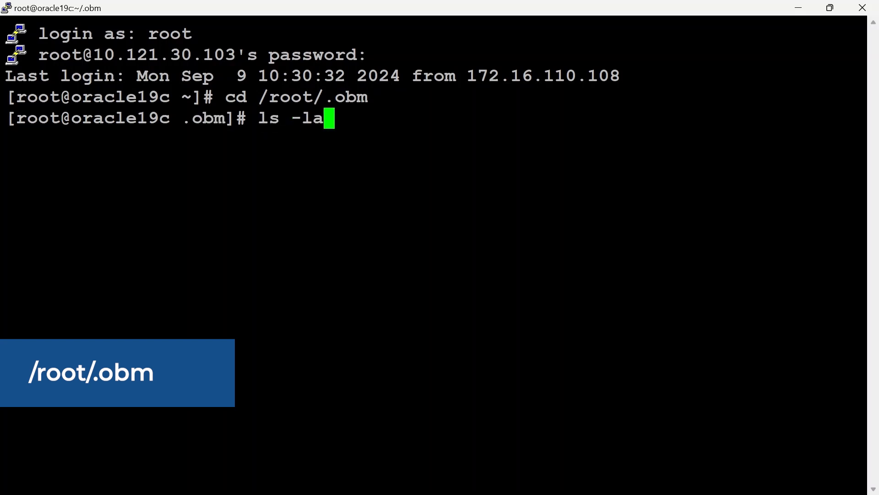
pyautogui.press('Return')
pyautogui.moveTo(861, 224); pyautogui.dragTo(467, 224)
pyautogui.moveTo(860, 266); pyautogui.dragTo(478, 266)
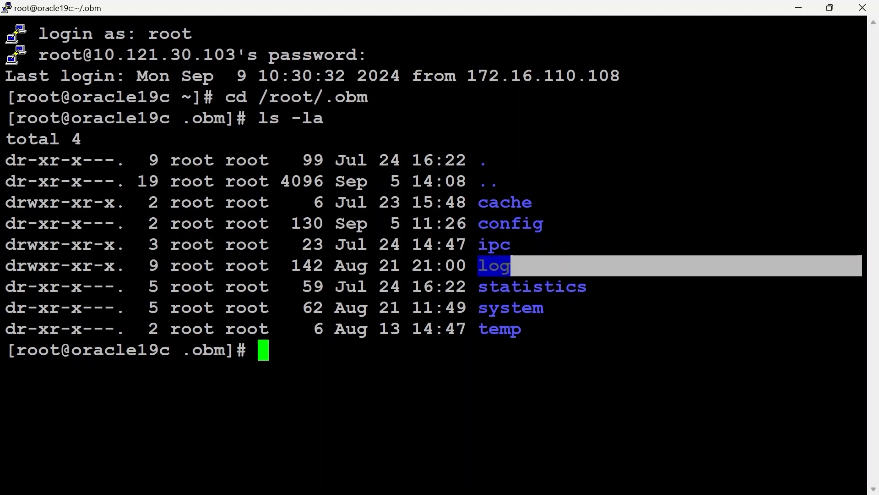
# Switch to AhsayCBS and view the AhsayOBM installer downloads.
pyautogui.click(518, 270)
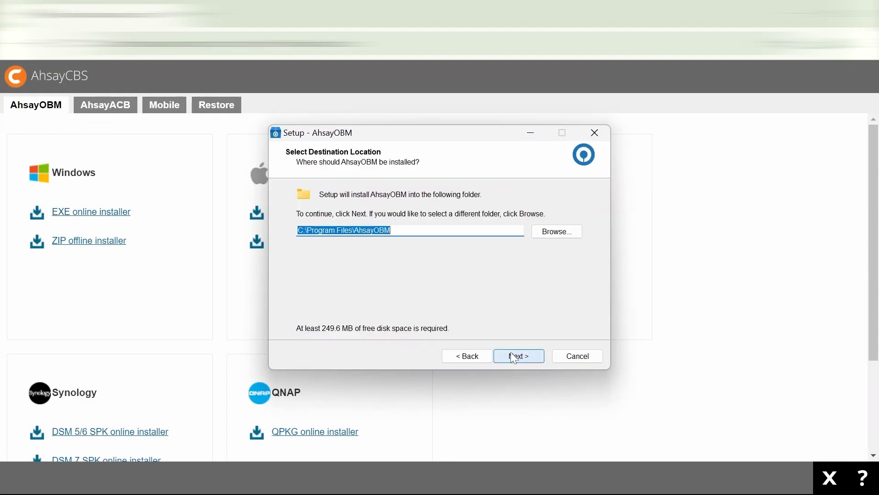
pyautogui.click(518, 356)
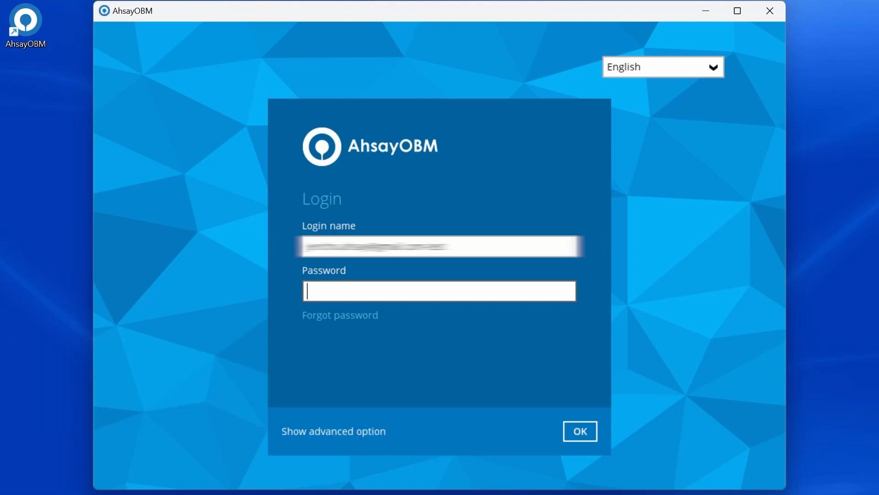
# Log in to AhsayOBM on Windows with the account password and open the Windows File Backup set.
pyautogui.write('••••••••••')
pyautogui.press('Return')
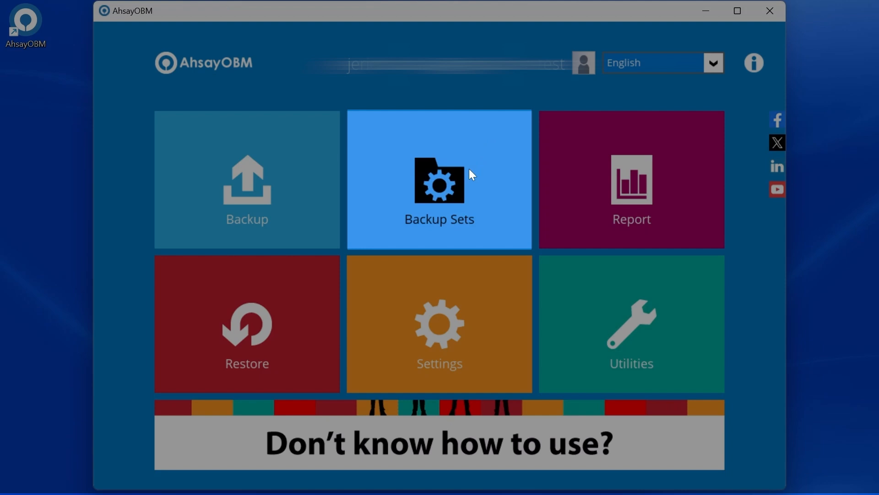
pyautogui.click(471, 174)
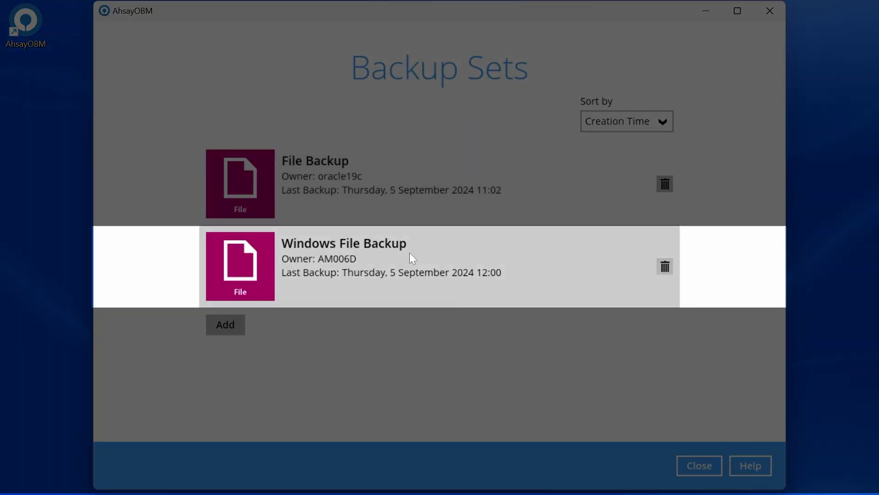
pyautogui.click(410, 254)
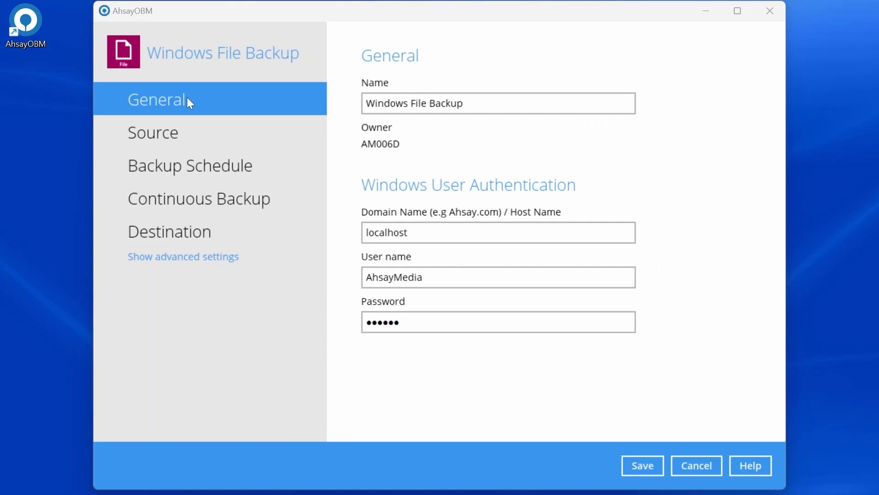
# Turn on the scheduled backup for the Windows File Backup set and agree to take its ownership.
pyautogui.click(225, 174)
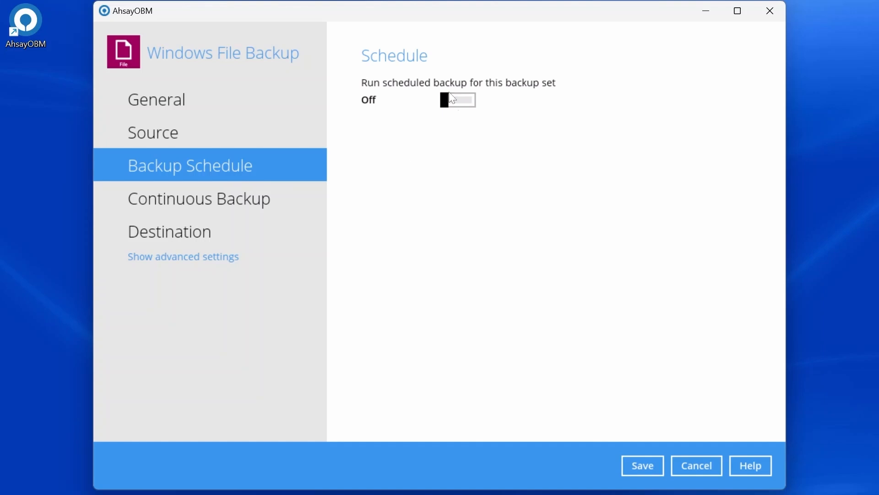
pyautogui.click(458, 101)
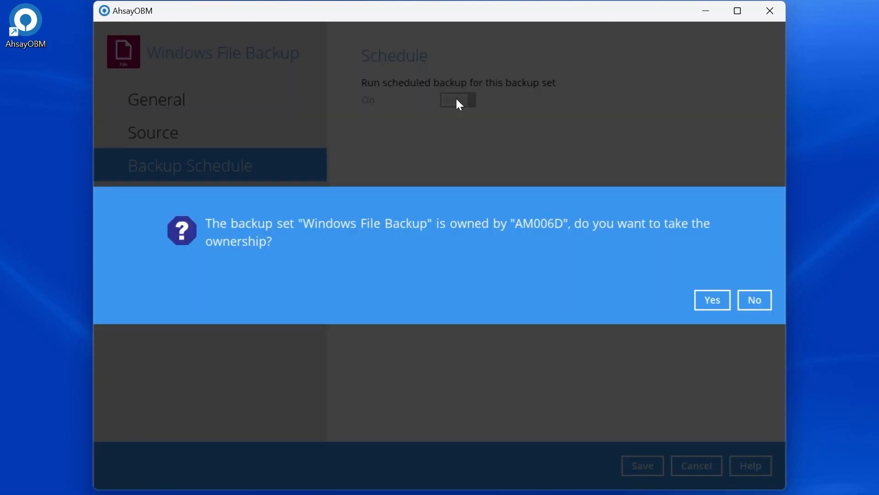
pyautogui.click(711, 302)
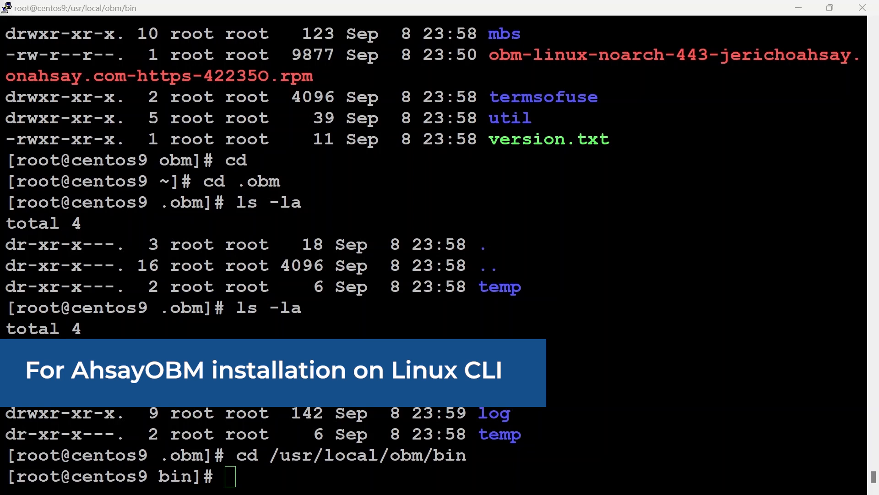
# Switch to the centos9 terminal and launch the AhsayOBM configurator with sh RunConfigurator.sh.
pyautogui.write('sh RunConfi')
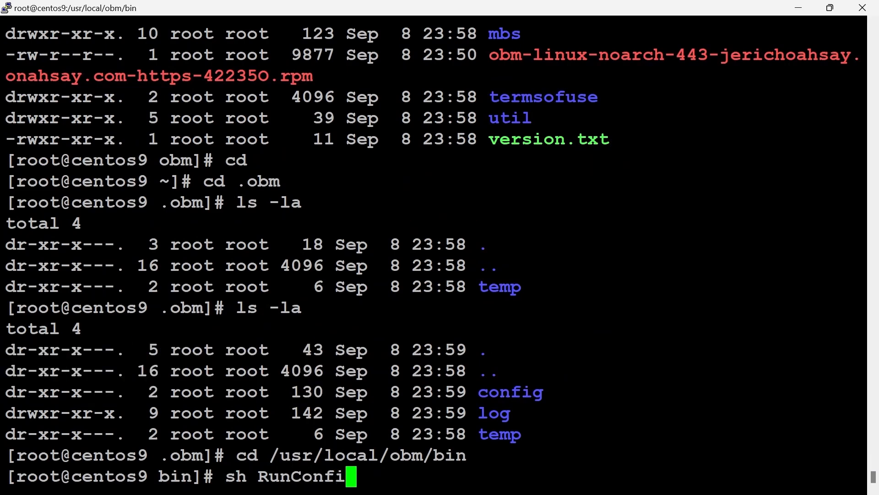
pyautogui.write('gurator.sh')
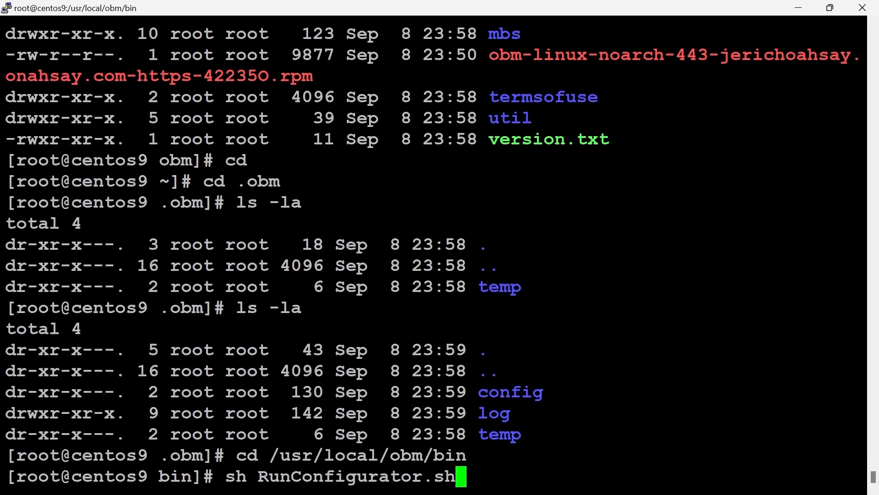
pyautogui.press('Return')
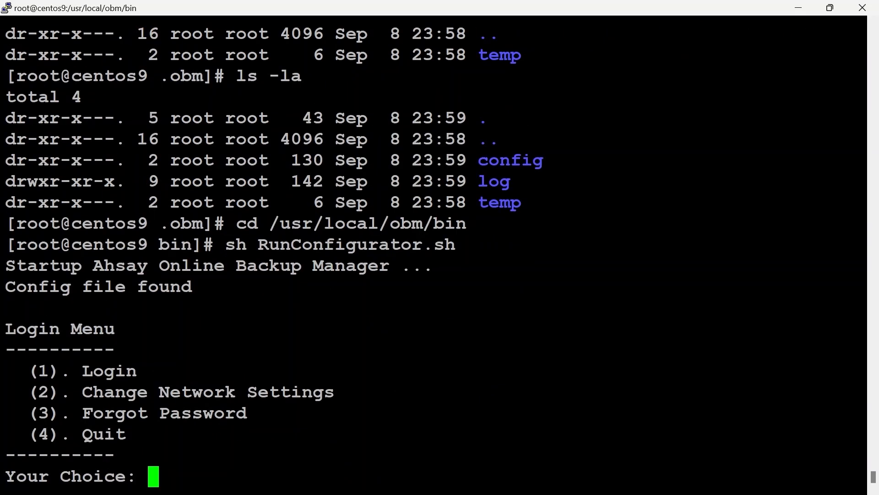
# Log in to the configurator with the account's login name and password.
pyautogui.write('1')
pyautogui.press('Return')
pyautogui.write('username')
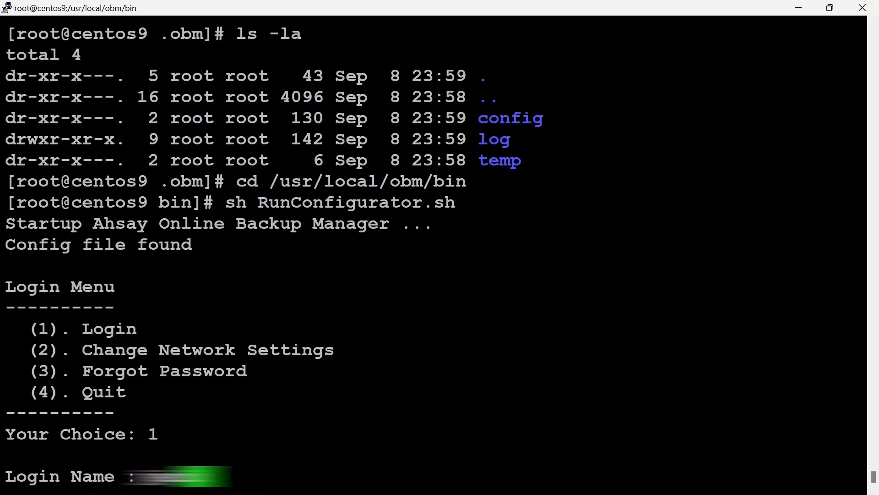
pyautogui.write('...')
pyautogui.press('Return')
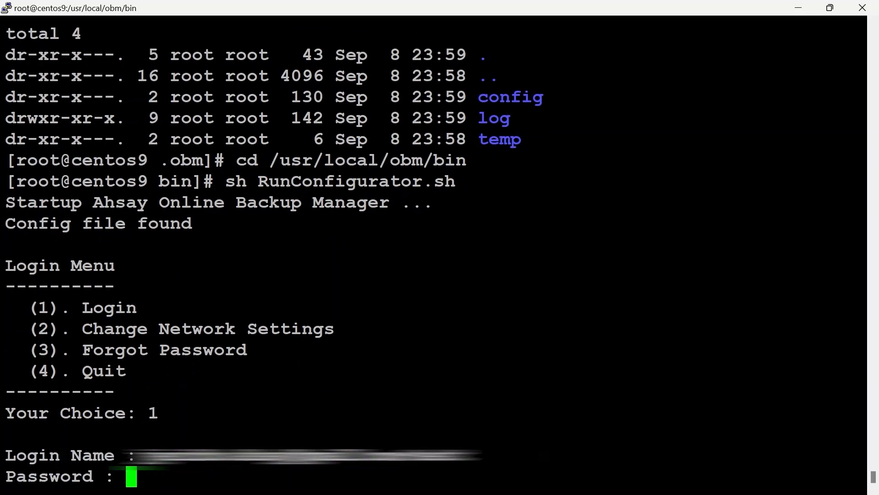
pyautogui.press('Return')
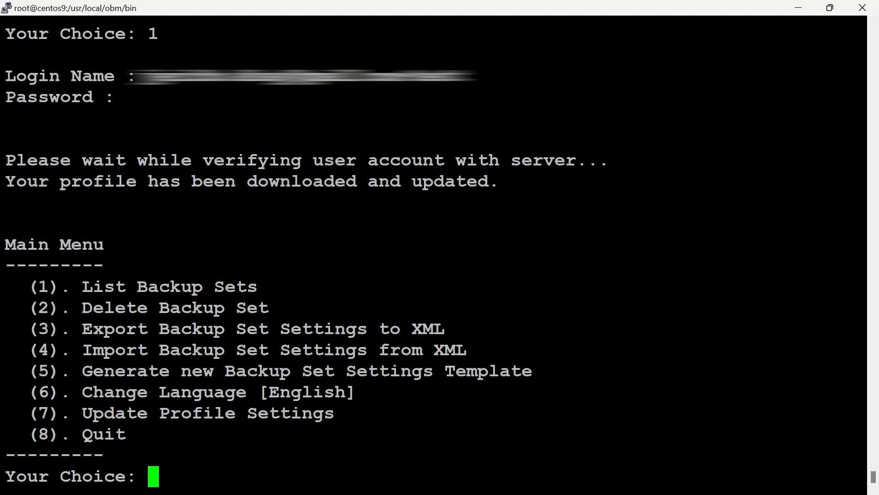
# Export the File Backup set's settings to XML, highlight the exported file's path, and quit the configurator.
pyautogui.write('3')
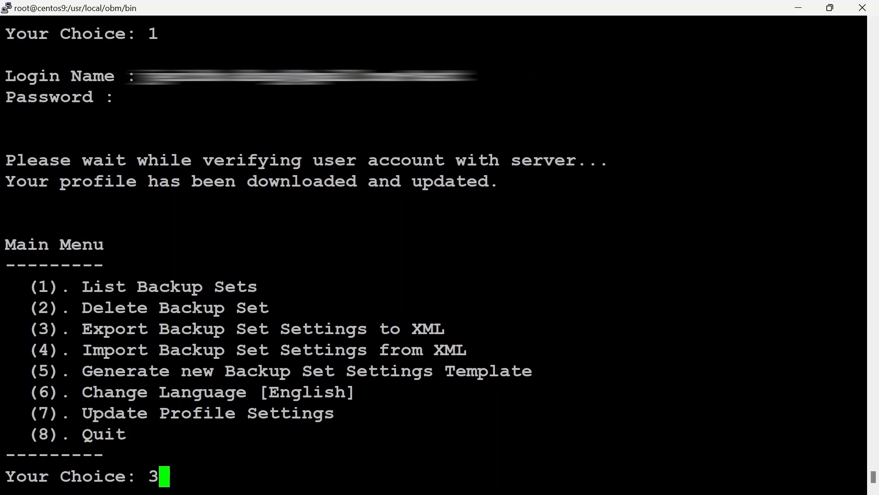
pyautogui.press('Return')
pyautogui.write('1')
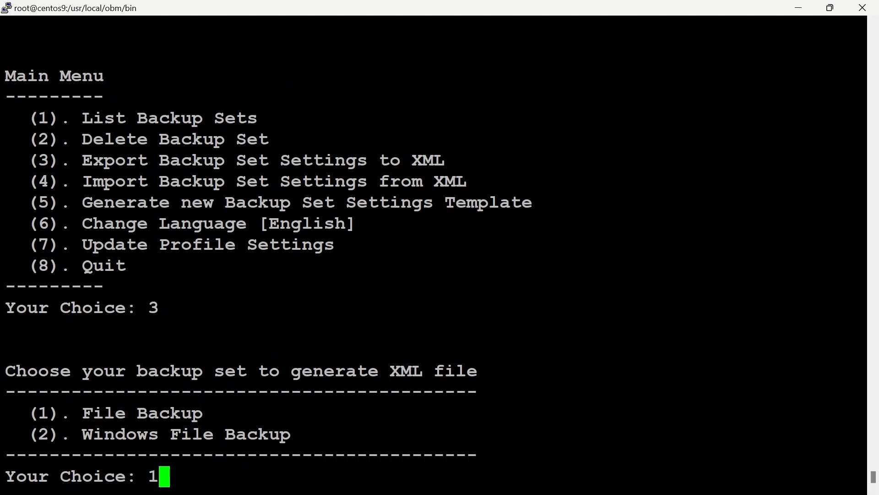
pyautogui.press('Return')
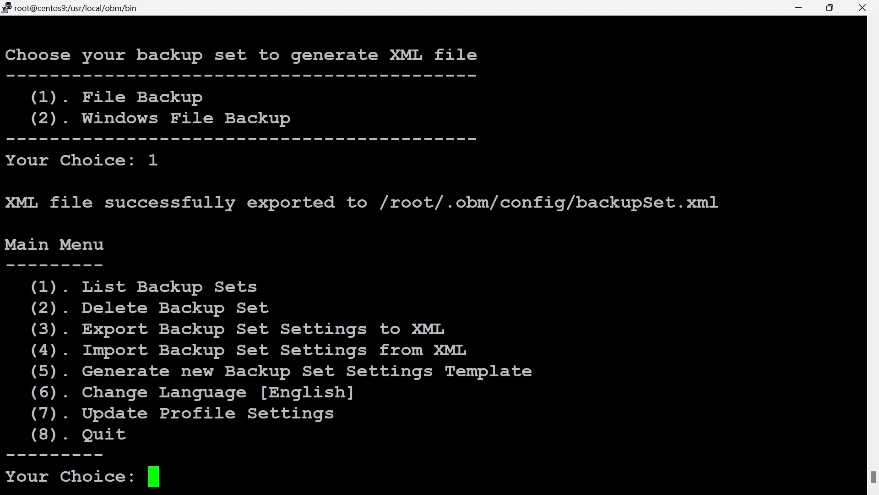
pyautogui.moveTo(715, 205); pyautogui.dragTo(383, 206)
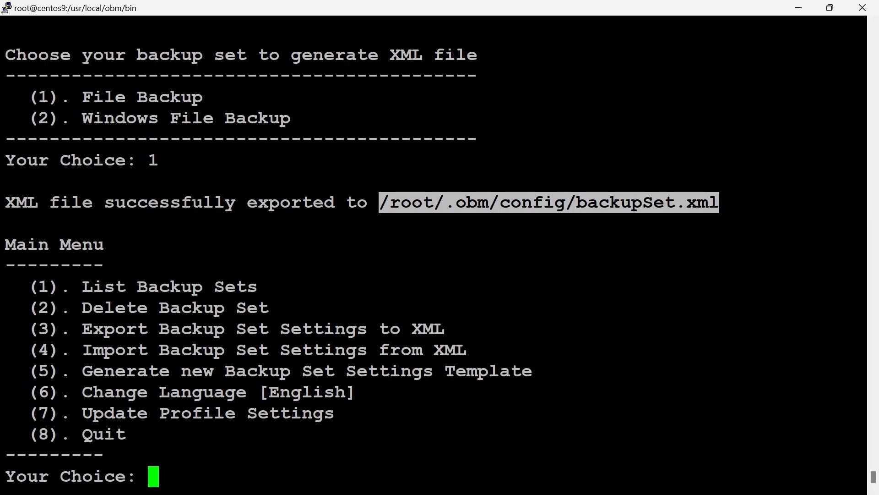
pyautogui.write('8')
pyautogui.press('Return')
# Change to the /root/.obm/config directory and list all its files in long format.
pyautogui.write('cd /root/')
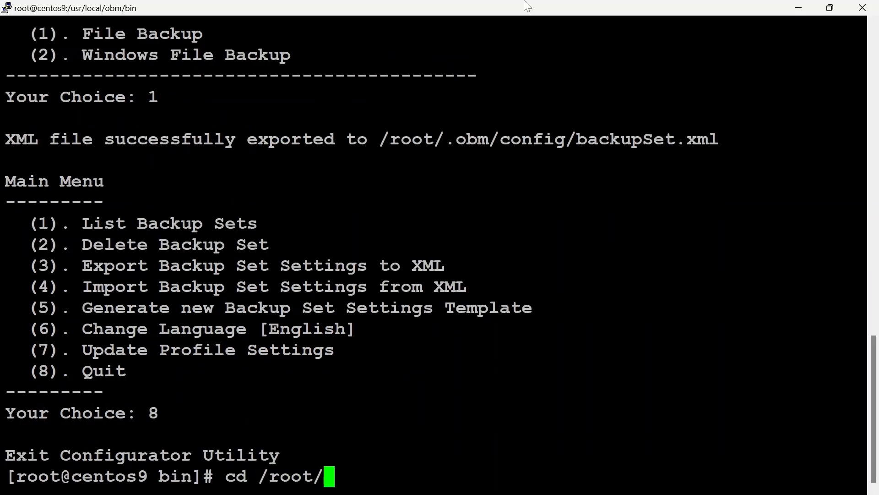
pyautogui.write('.obm/config')
pyautogui.press('Return')
pyautogui.write('ls -la')
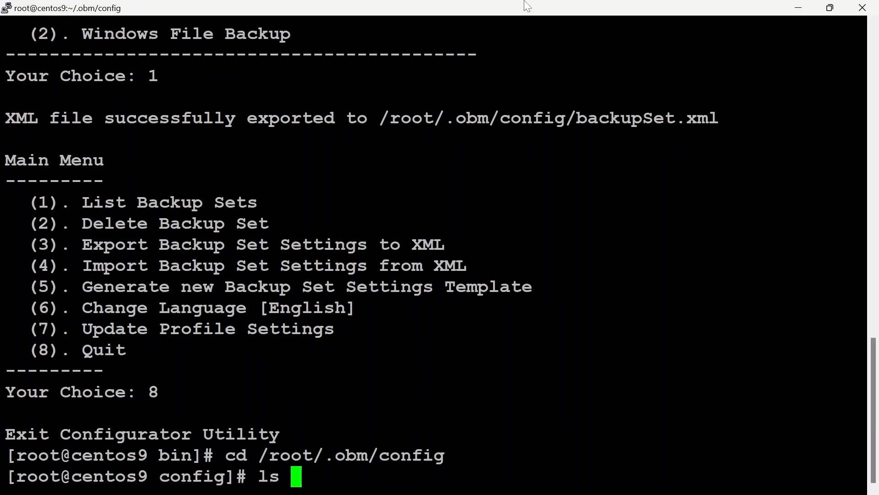
pyautogui.press('Return')
# Open backupSet.xml in vi and set the Enable value under Schedule Settings to Y.
pyautogui.write('vi backupSet.xml')
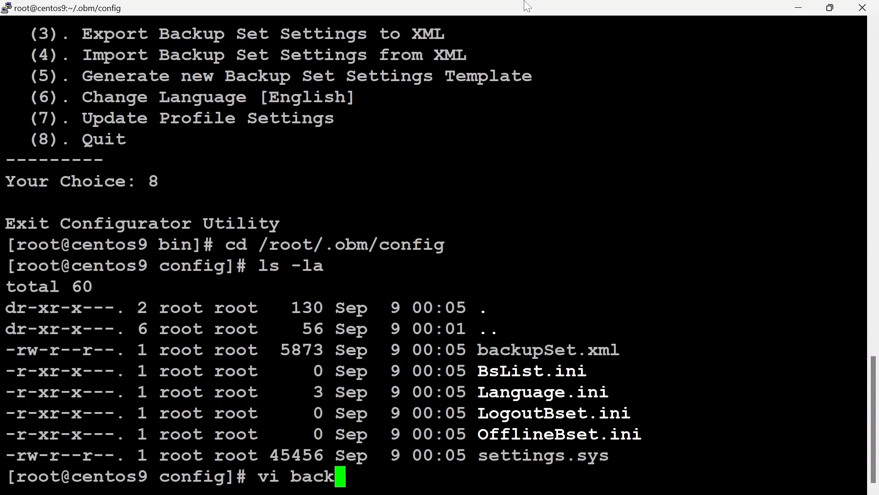
pyautogui.press('Return')
pyautogui.press('i')
pyautogui.press('Down')
pyautogui.press('Down')
pyautogui.press('Down')
pyautogui.press('Down')
pyautogui.press('Down')
pyautogui.press('Down')
pyautogui.press('Down')
pyautogui.press('Down')
pyautogui.press('Down')
pyautogui.press('Down')
pyautogui.press('Down')
pyautogui.press('Down')
pyautogui.press('Down')
pyautogui.press('Down')
pyautogui.press('Down')
pyautogui.press('Down')
pyautogui.press('Down')
pyautogui.press('Down')
pyautogui.press('Down')
pyautogui.press('Down')
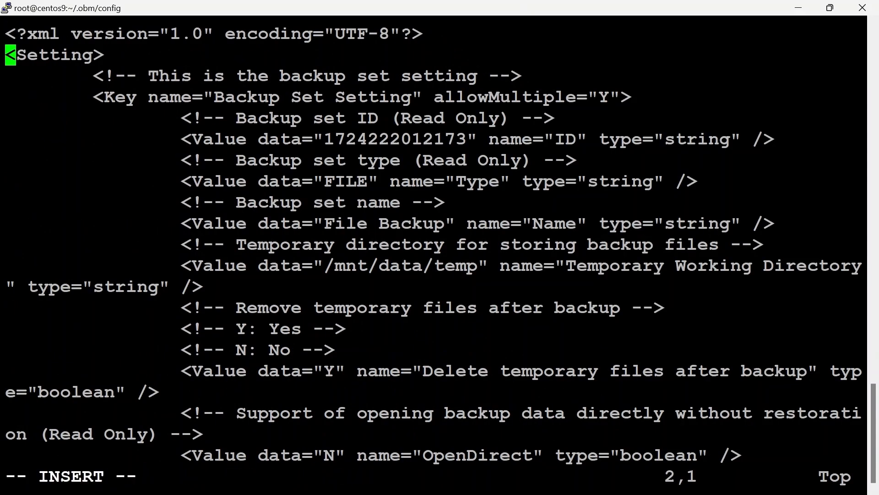
pyautogui.press('Down')
pyautogui.press('Down')
pyautogui.press('Down')
pyautogui.press('Down')
pyautogui.press('Down')
pyautogui.press('Down')
pyautogui.press('Down')
pyautogui.press('Down')
pyautogui.press('Down')
pyautogui.press('Down')
pyautogui.press('Down')
pyautogui.press('Down')
pyautogui.press('Down')
pyautogui.press('Down')
pyautogui.press('Down')
pyautogui.press('Down')
pyautogui.press('Down')
pyautogui.press('Down')
pyautogui.press('Down')
pyautogui.press('Down')
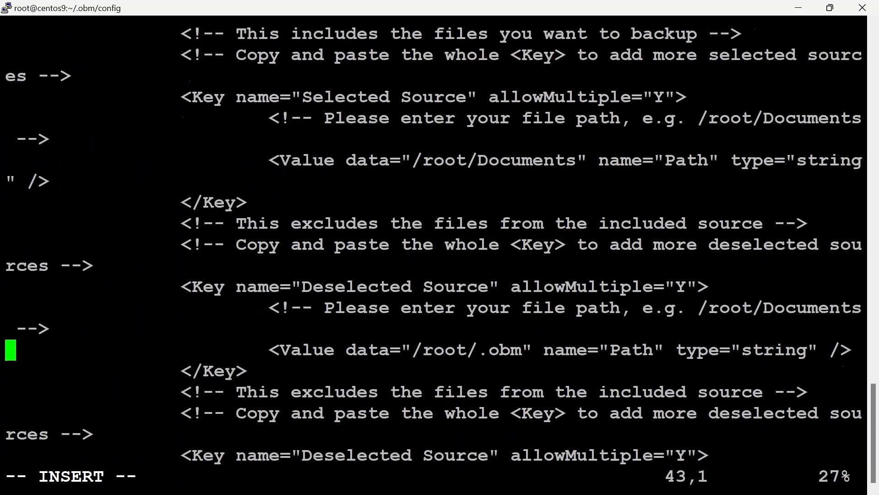
pyautogui.press('Down')
pyautogui.press('Down')
pyautogui.press('Down')
pyautogui.press('Down')
pyautogui.press('Down')
pyautogui.press('Down')
pyautogui.press('Down')
pyautogui.press('Down')
pyautogui.press('Right')
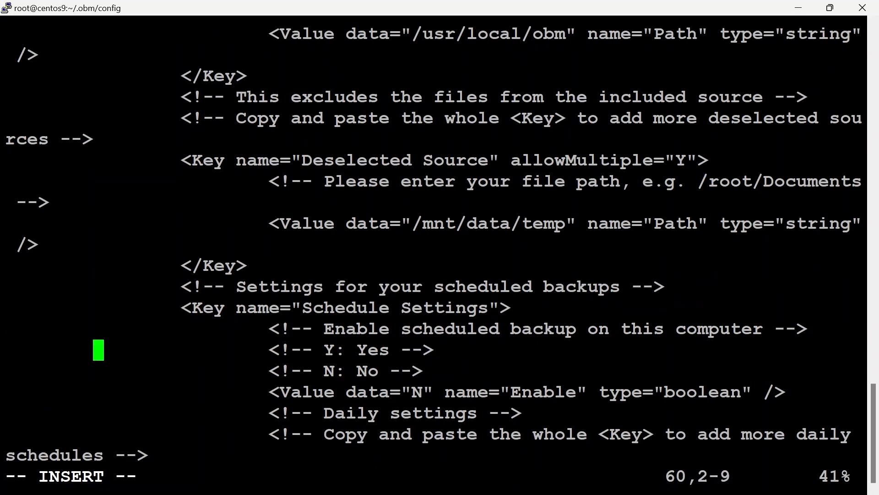
pyautogui.press('Down')
pyautogui.press('Down')
pyautogui.press('Right')
pyautogui.press('Right')
pyautogui.press('Right')
pyautogui.press('Right')
pyautogui.press('Right')
pyautogui.press('Right')
pyautogui.press('Right')
pyautogui.press('Right')
pyautogui.press('Right')
pyautogui.press('Right')
pyautogui.press('Right')
pyautogui.press('Right')
pyautogui.press('Right')
pyautogui.press('Right')
pyautogui.press('Right')
pyautogui.press('Right')
pyautogui.press('BackSpace')
pyautogui.write('Y')
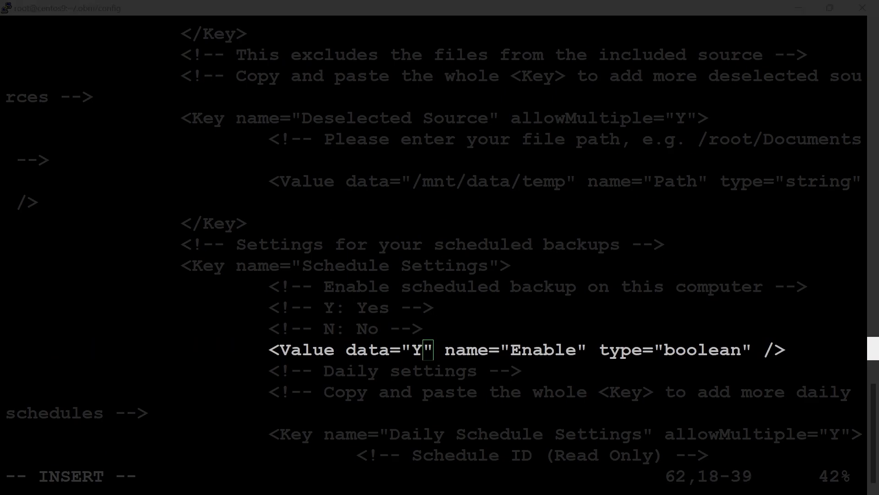
# Save backupSet.xml and quit vi.
pyautogui.press('Escape')
pyautogui.write(':wq')
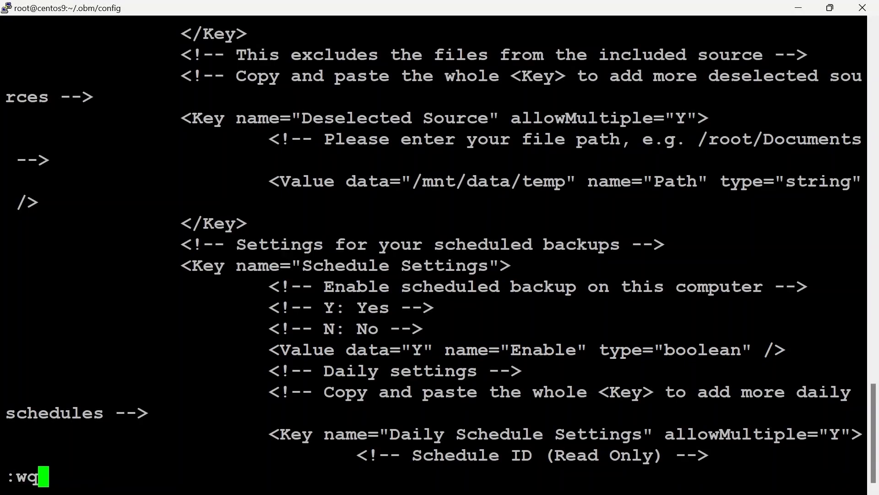
pyautogui.press('Return')
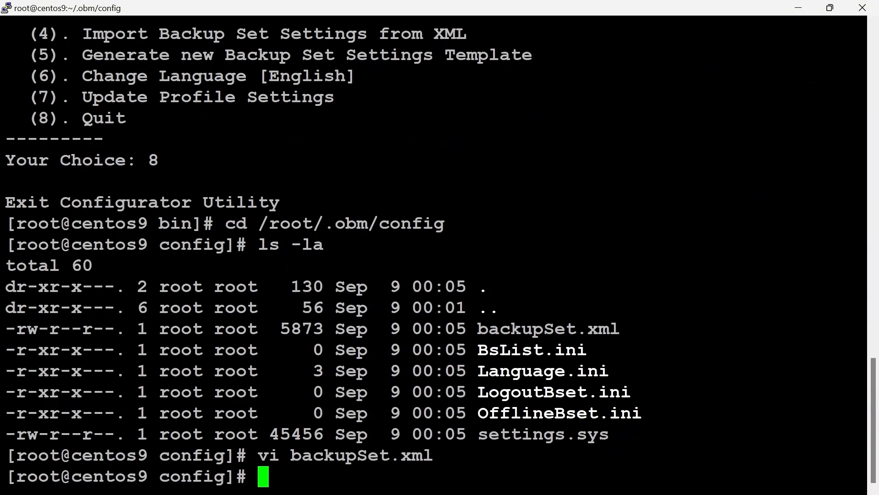
# Change to the /usr/local/obm/bin directory and run sh RunConfigurator.sh again.
pyautogui.write('cd /usr/local/obm/bin')
pyautogui.press('Return')
pyautogui.write('sh RunConfigurator.sh')
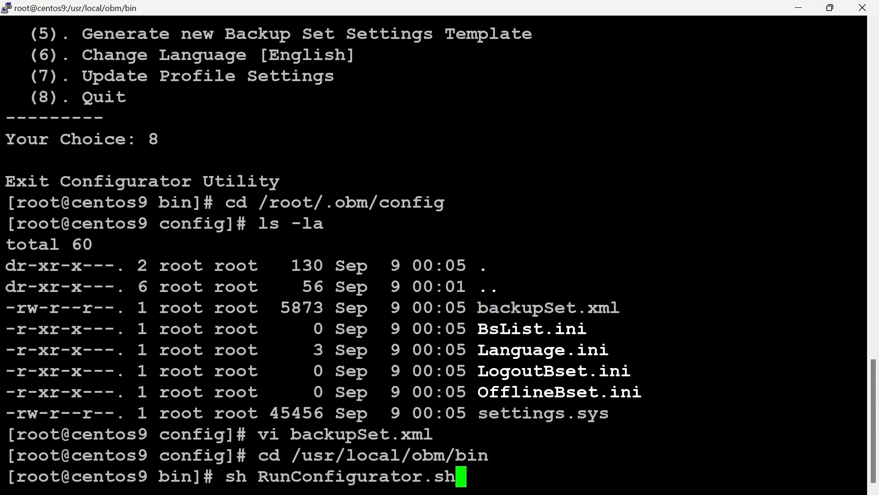
pyautogui.press('Return')
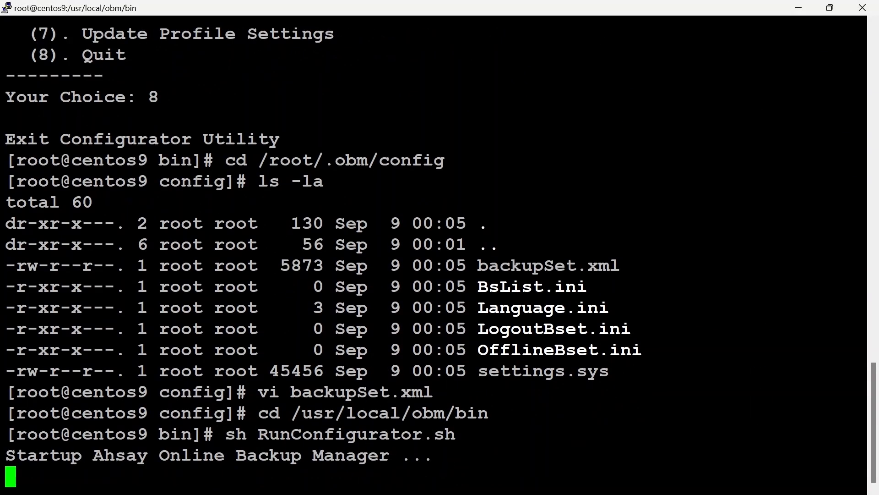
# Log in to the configurator with the account's login name and password.
pyautogui.write('1')
pyautogui.press('Return')
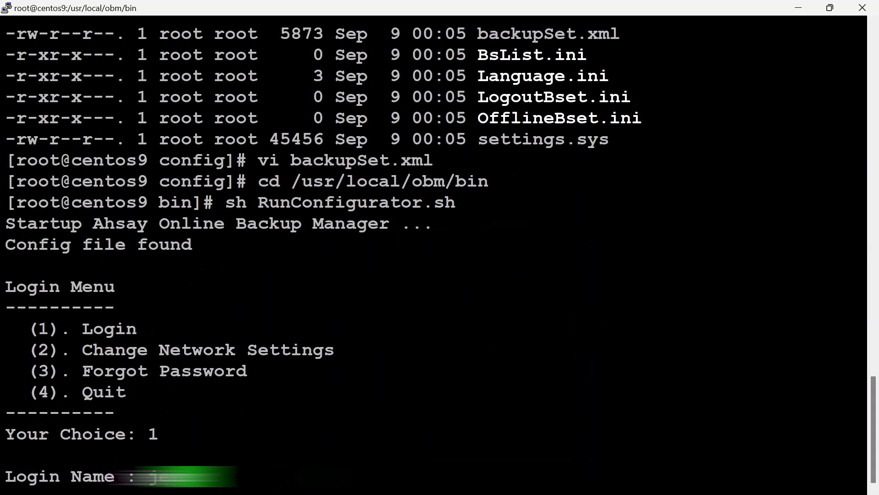
pyautogui.press('Return')
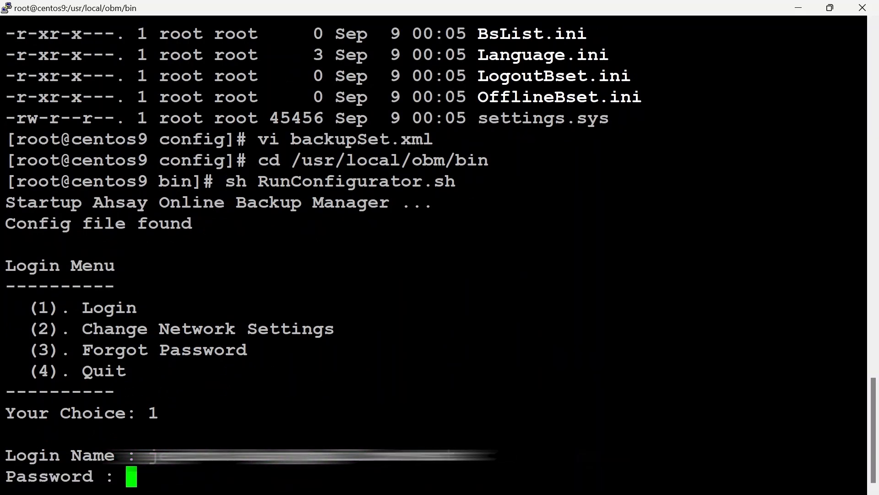
pyautogui.press('Return')
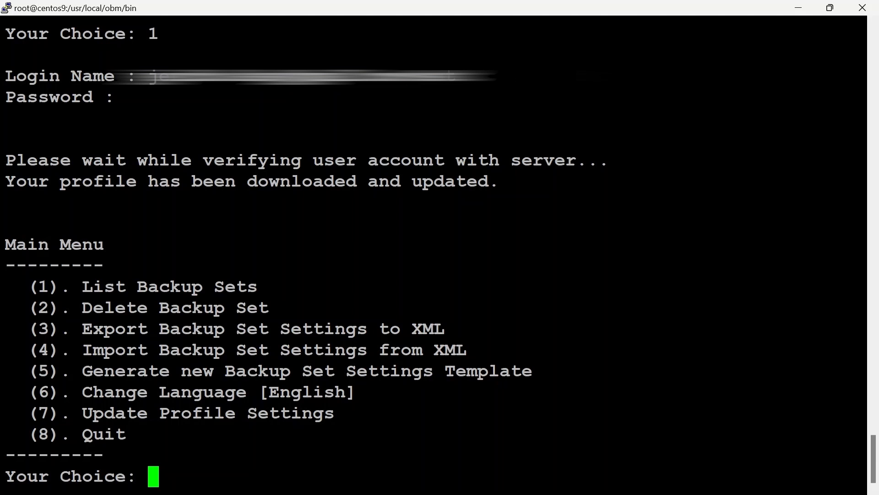
# Import the backup set settings from XML, accepting ownership of the File Backup set and its overwrite.
pyautogui.write('4')
pyautogui.press('Return')
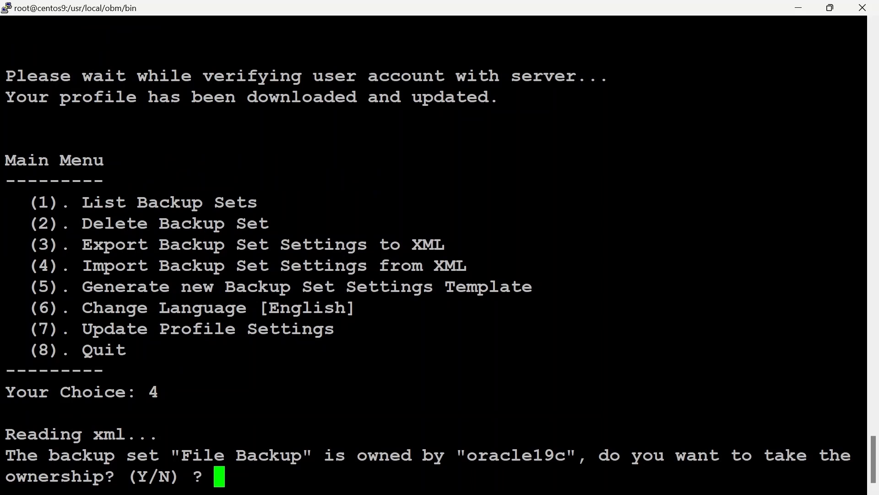
pyautogui.write('Y')
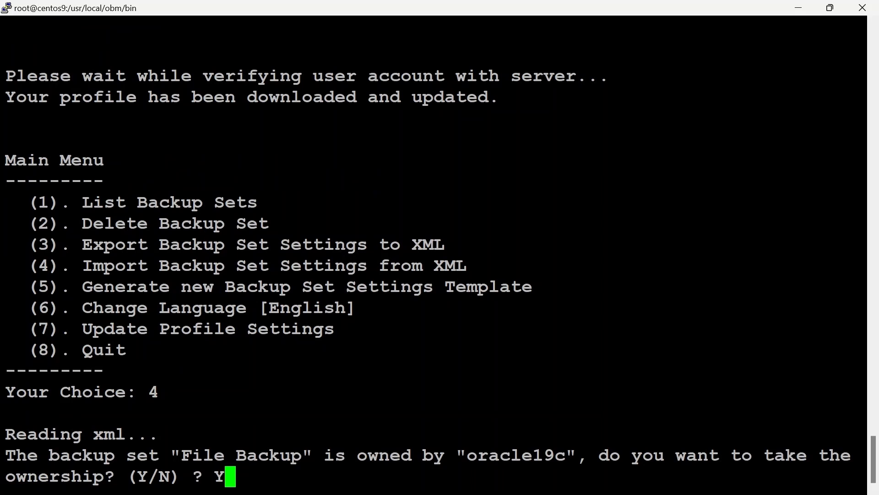
pyautogui.press('Return')
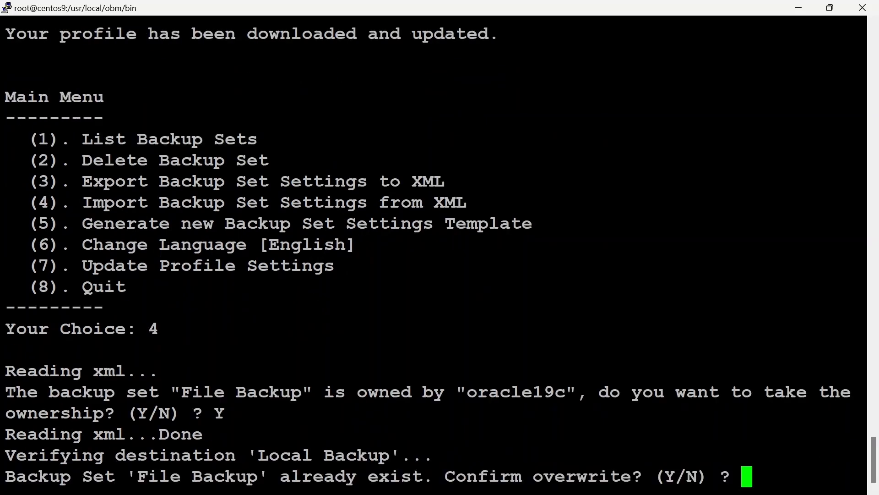
pyautogui.write('Y')
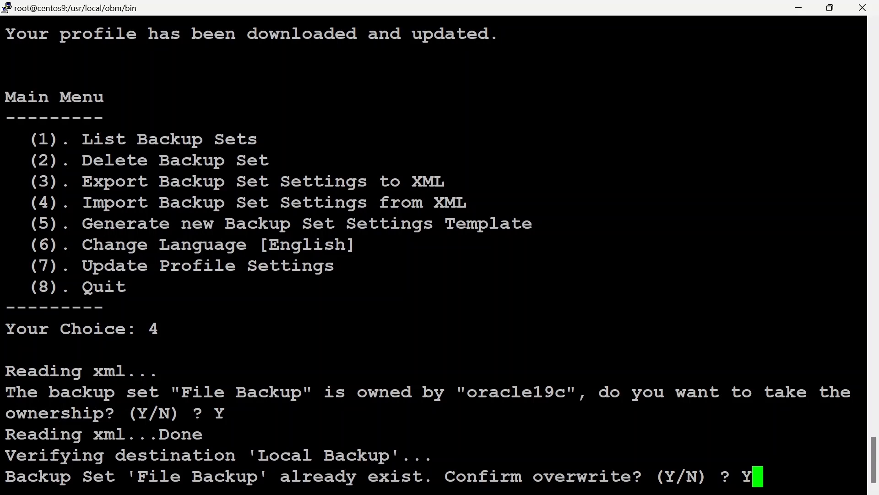
pyautogui.press('Return')
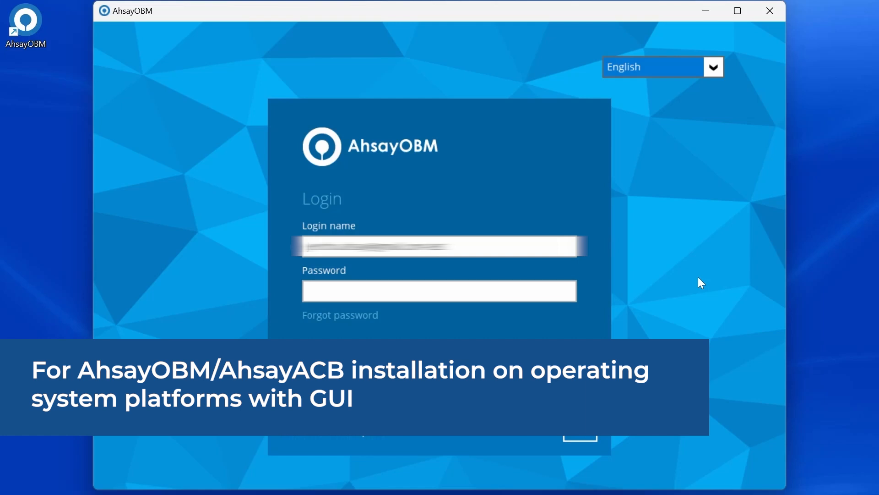
# In the AhsayOBM desktop client, log in with the account password and open the Windows File Backup set.
pyautogui.press('Tab')
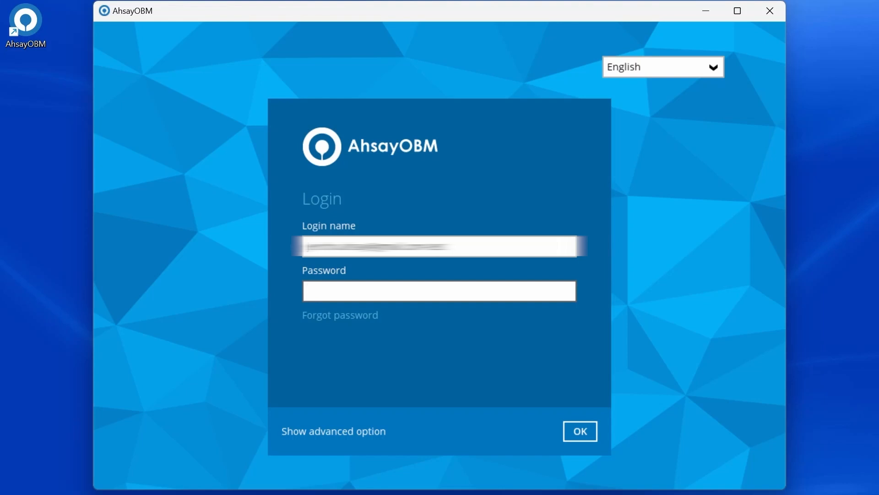
pyautogui.write('*********')
pyautogui.press('Return')
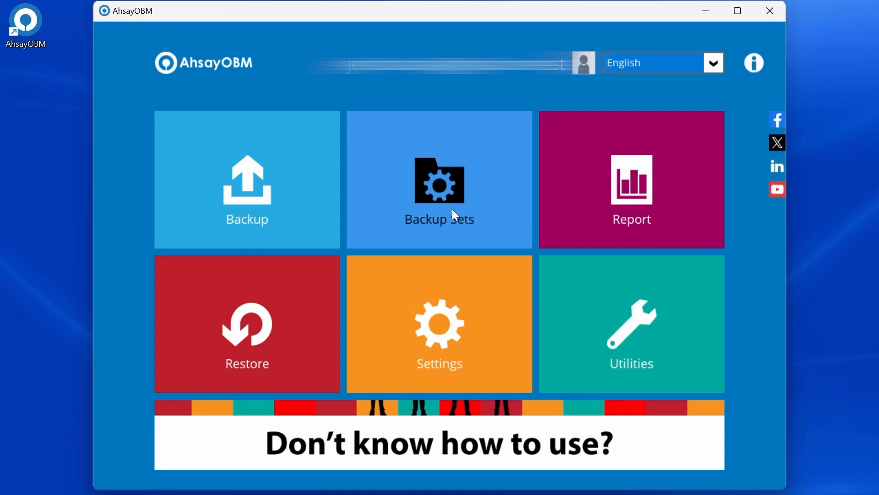
pyautogui.click(455, 214)
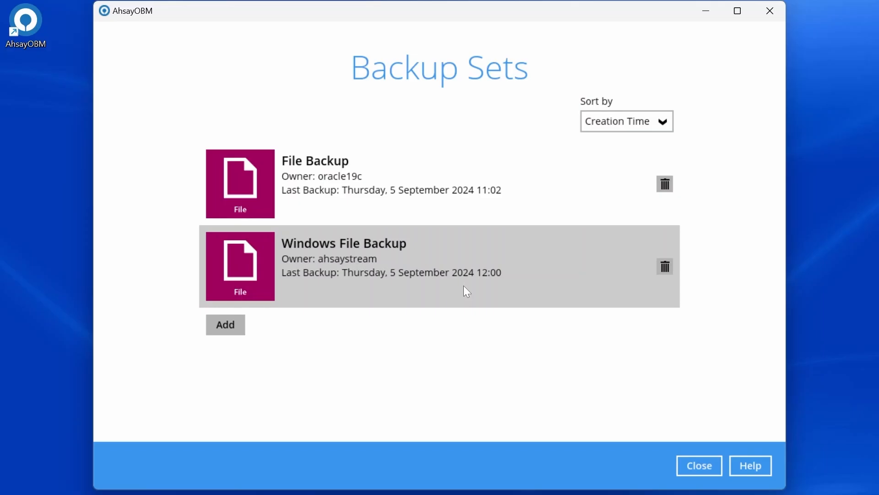
pyautogui.click(445, 275)
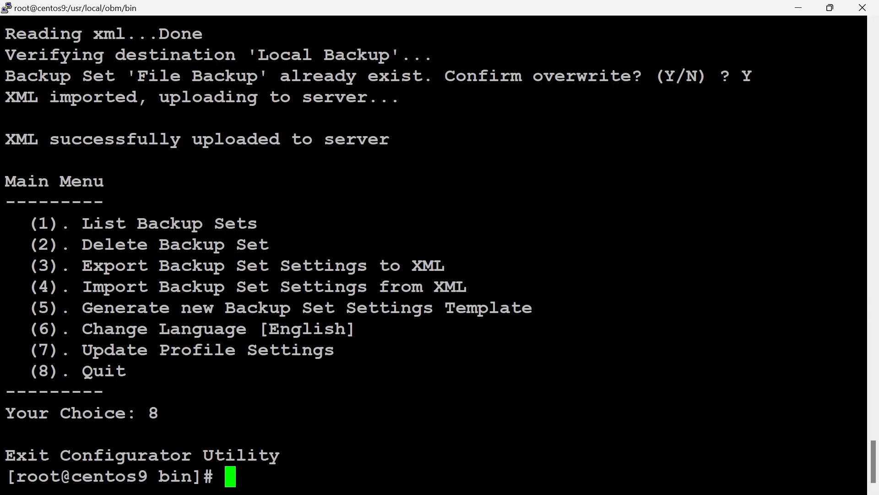
# In the Linux terminal, run sh RunConfigurator.sh and log in with the account's login name and password.
pyautogui.write('sh RunConfigurator.sh')
pyautogui.press('Return')
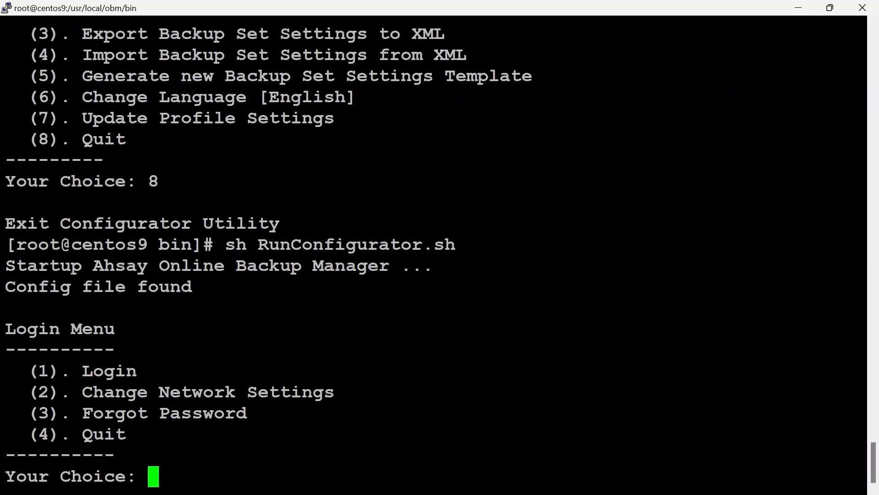
pyautogui.write('1')
pyautogui.press('Return')
pyautogui.press('Return')
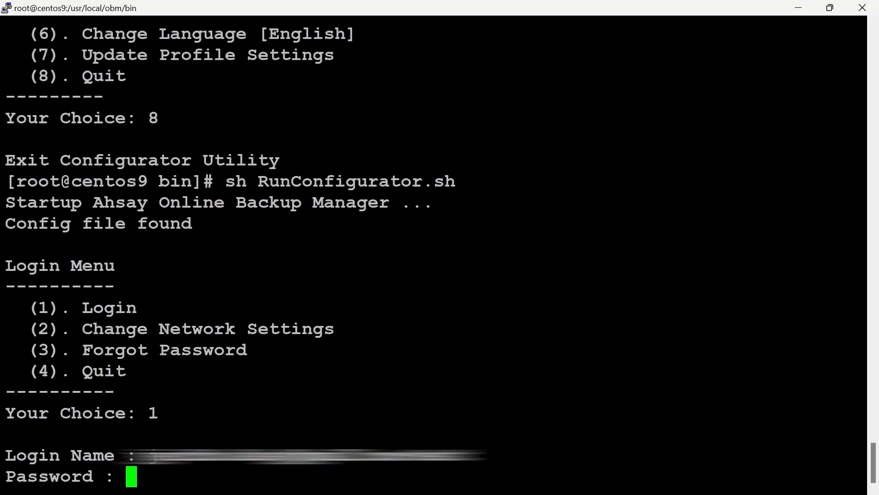
pyautogui.press('Return')
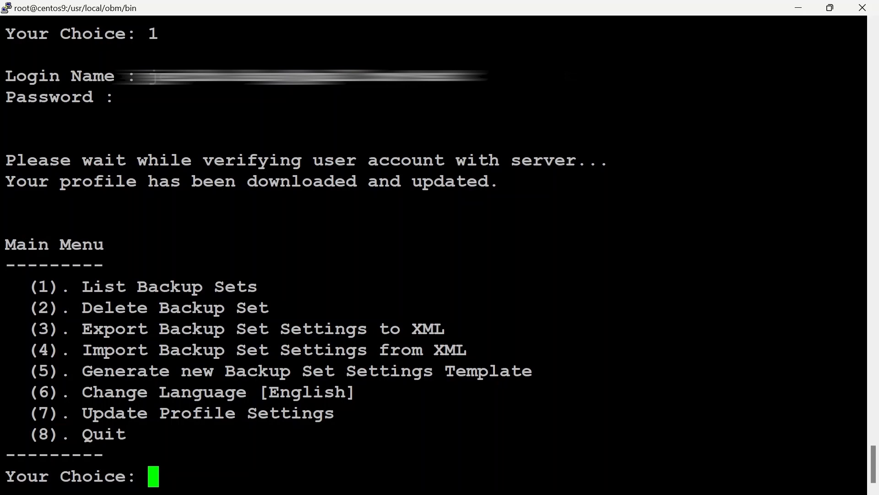
# List the backup sets and show the details of File Backup to check its owner.
pyautogui.write('1')
pyautogui.press('Return')
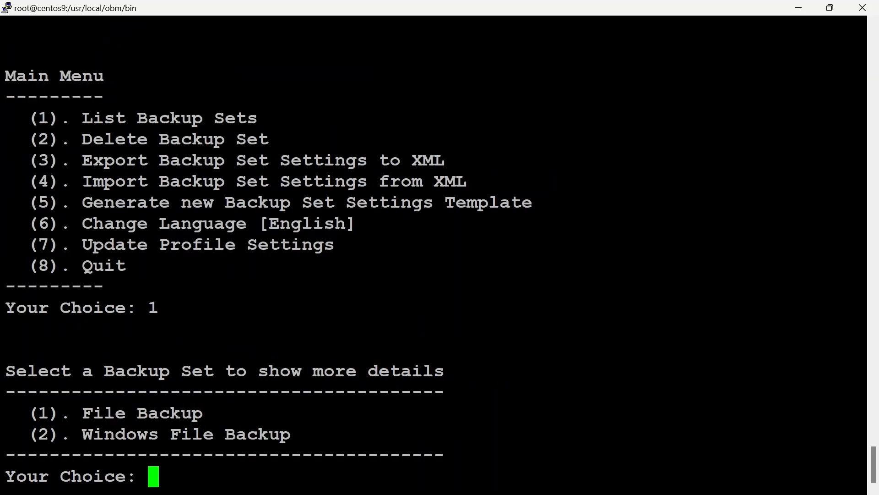
pyautogui.write('1')
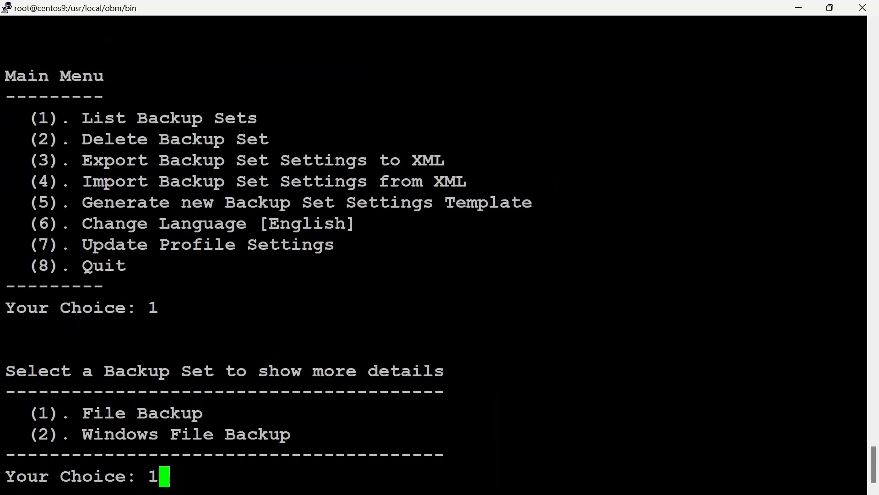
pyautogui.press('Return')
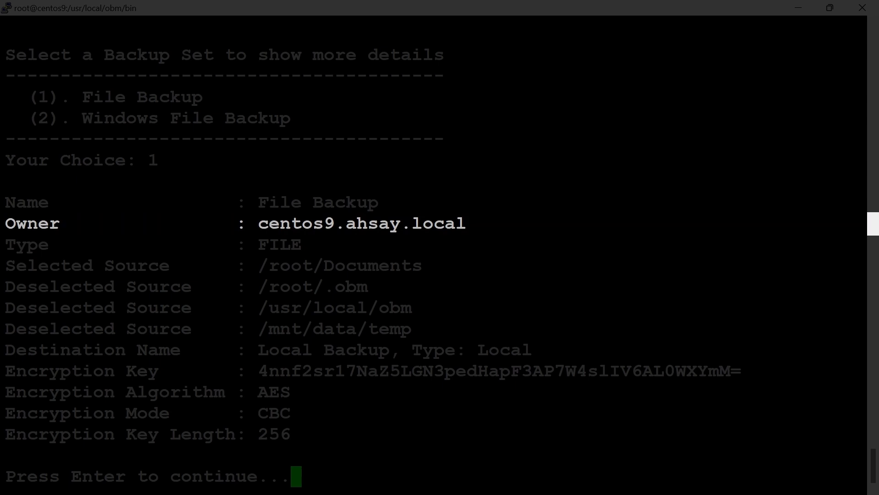
pyautogui.moveTo(466, 223); pyautogui.dragTo(5, 224)
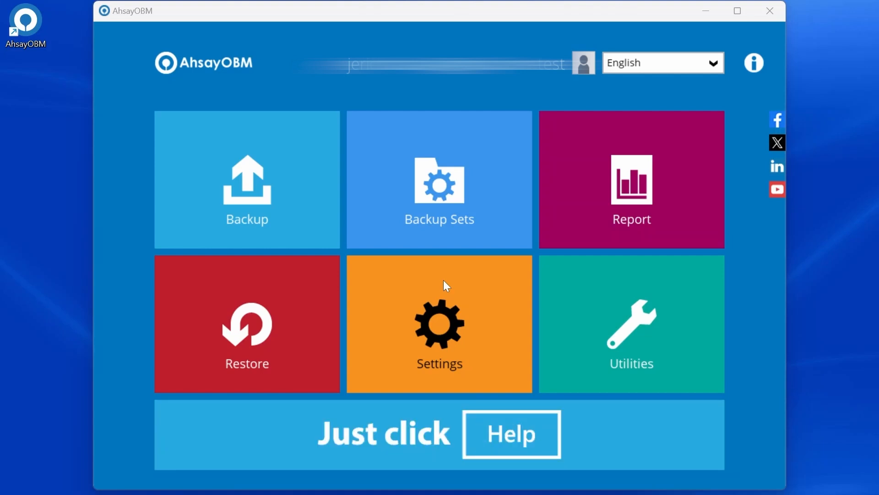
# In the AhsayOBM desktop client, open the Windows File Backup set and review its Windows User Authentication host name, user name and password fields.
pyautogui.click(475, 184)
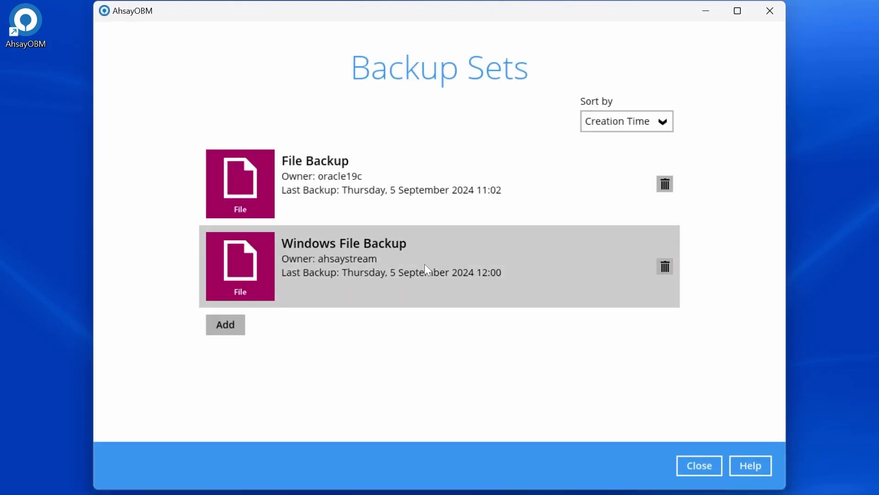
pyautogui.click(417, 267)
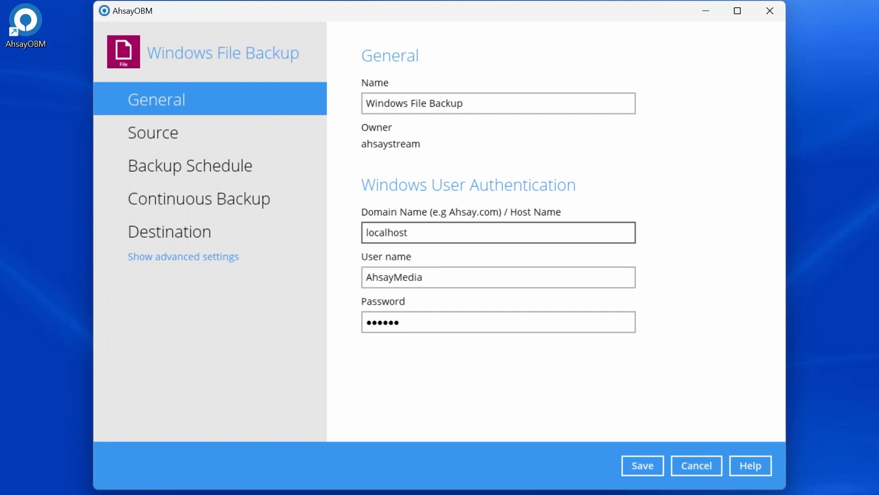
pyautogui.click(447, 234)
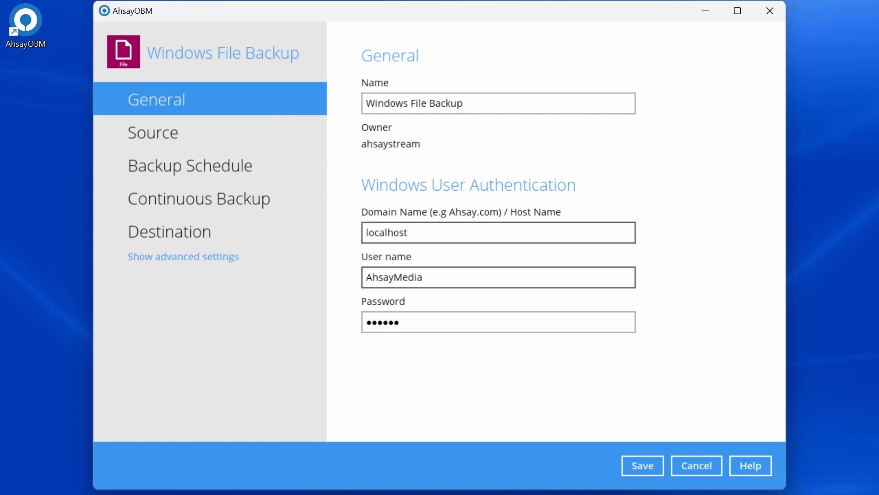
pyautogui.press('Tab')
pyautogui.press('Tab')
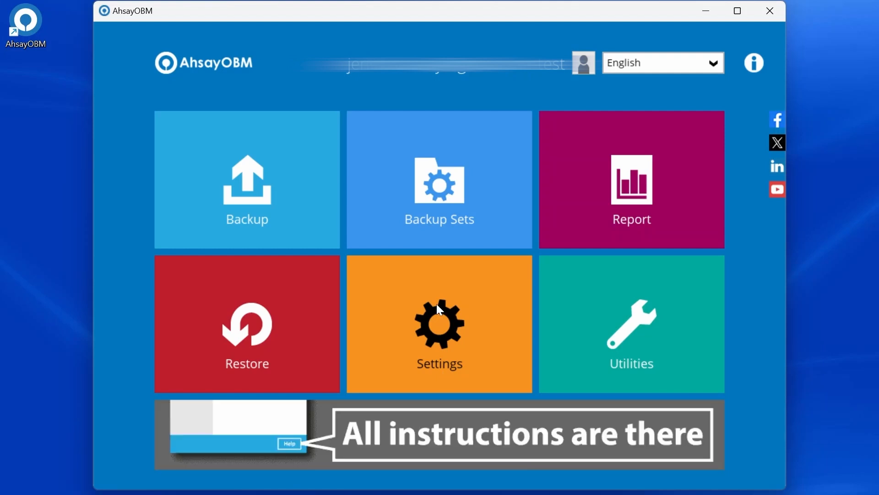
# Turn on Continuous Backup for the Windows File Backup set.
pyautogui.click(446, 202)
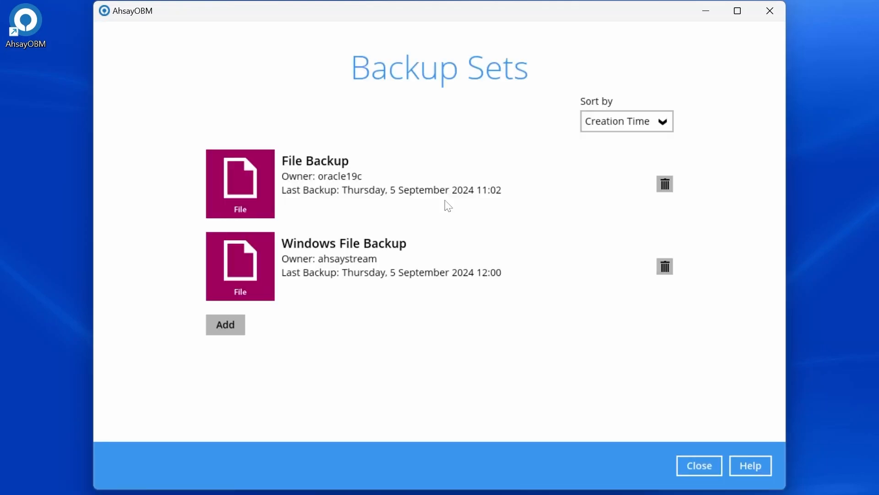
pyautogui.click(359, 273)
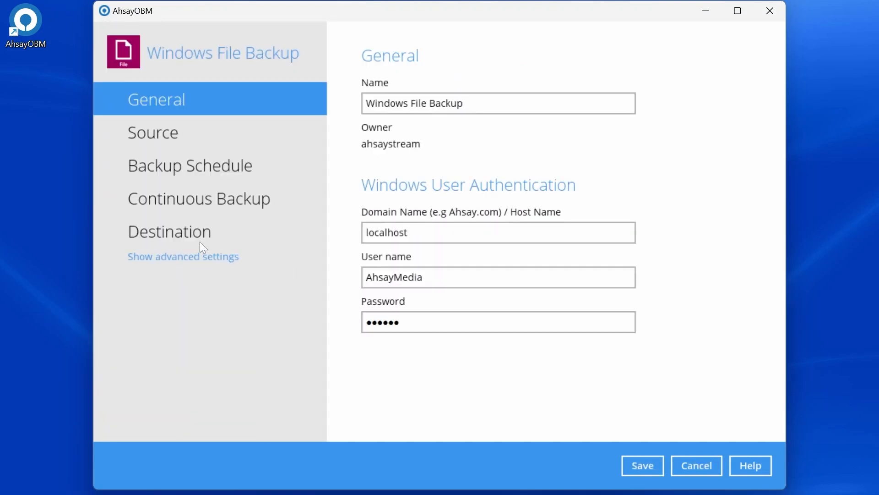
pyautogui.click(196, 201)
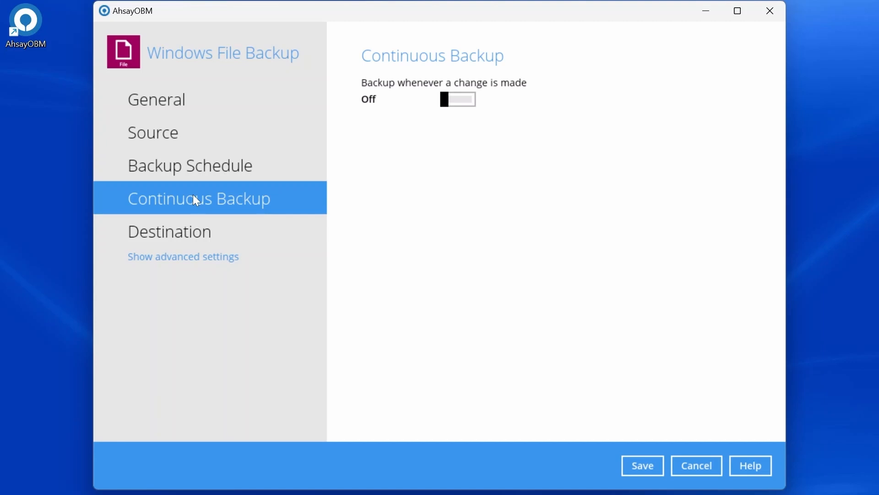
pyautogui.click(456, 103)
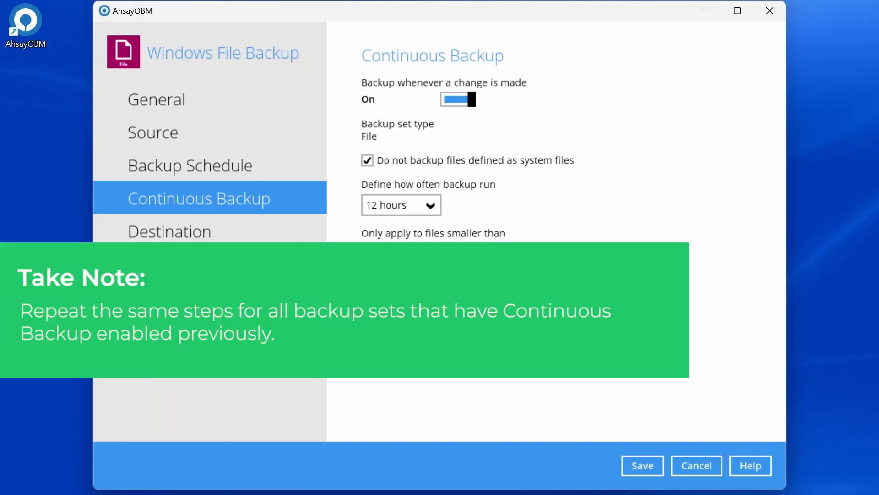